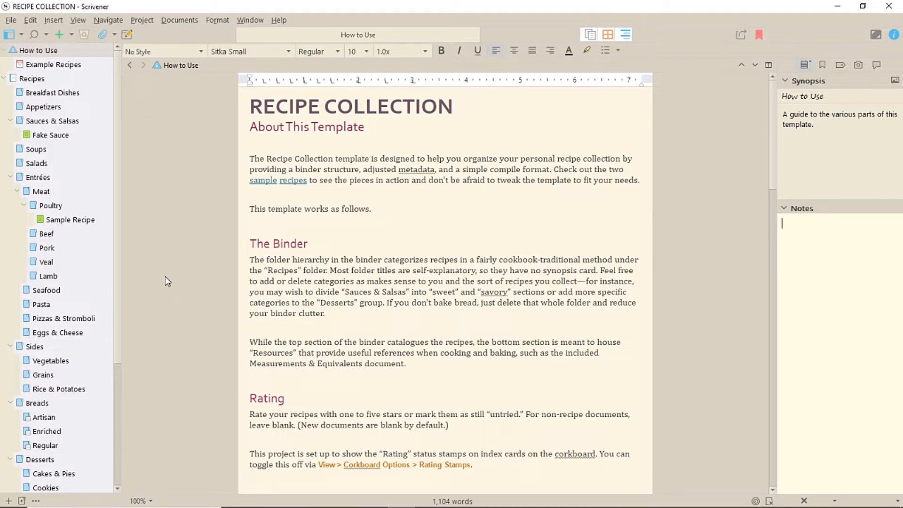
# Read through the How to Use guide of the Recipe Collection template from beginning to end.
pyautogui.scroll(-3, 168, 281)
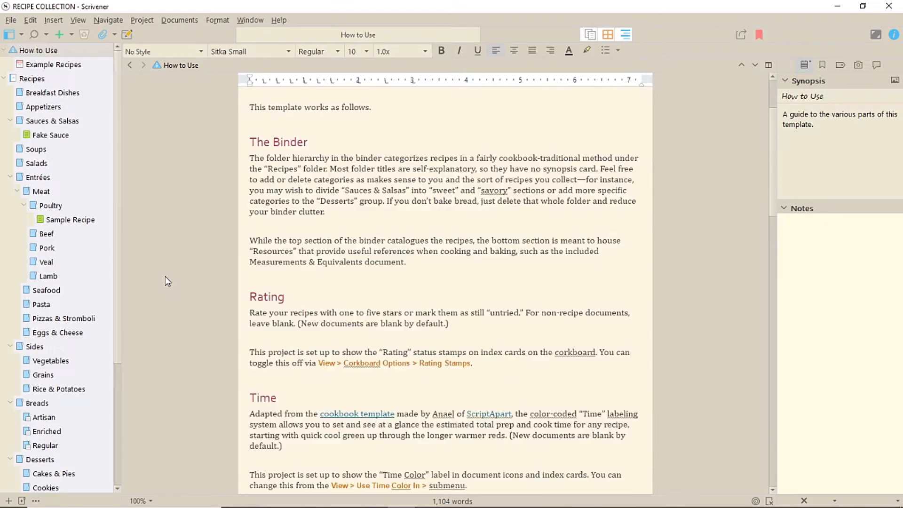
pyautogui.scroll(-9, 168, 281)
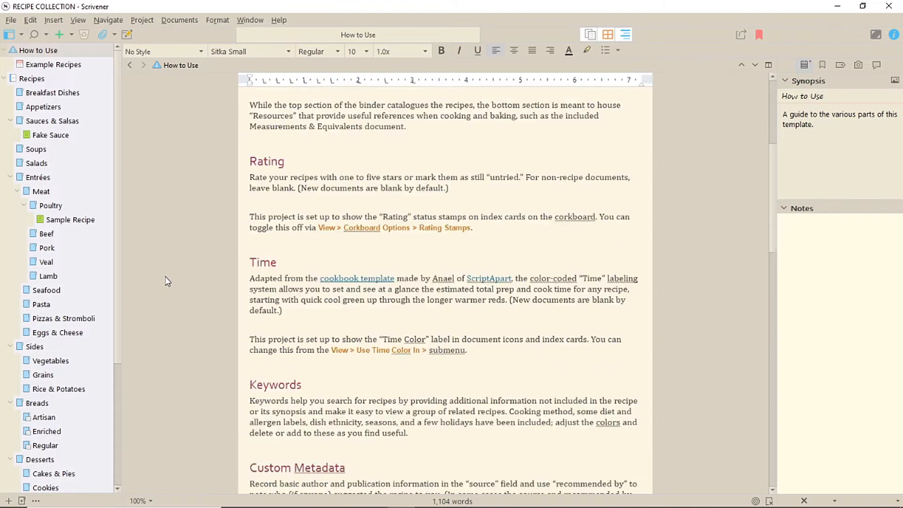
pyautogui.scroll(-3, 168, 281)
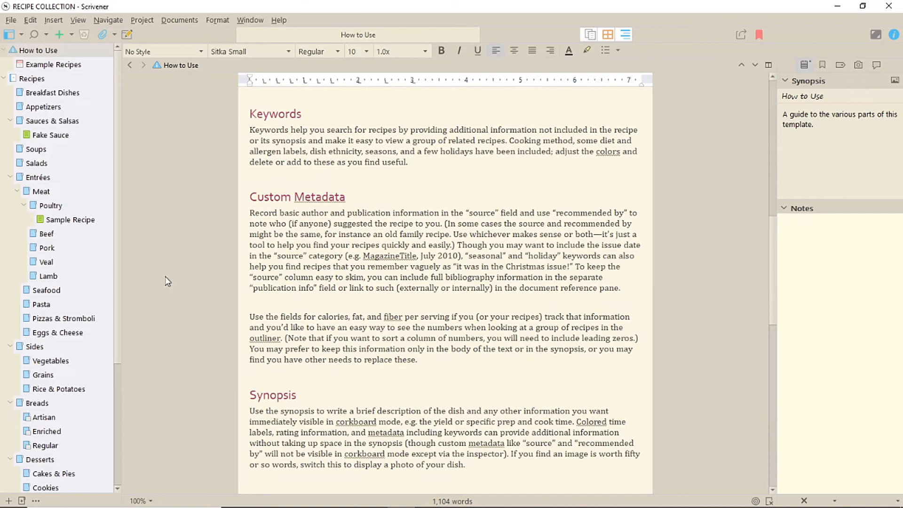
pyautogui.scroll(-10, 168, 281)
pyautogui.scroll(-8, 167, 282)
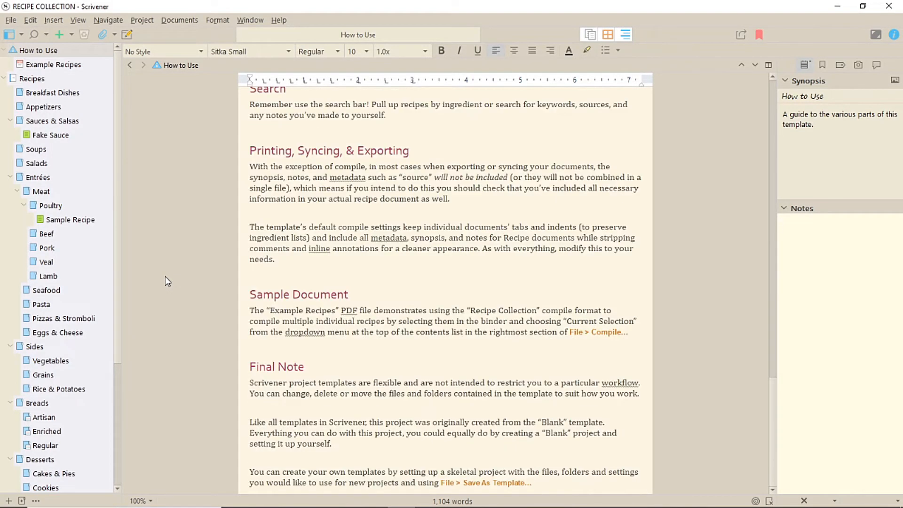
pyautogui.scroll(16, 167, 282)
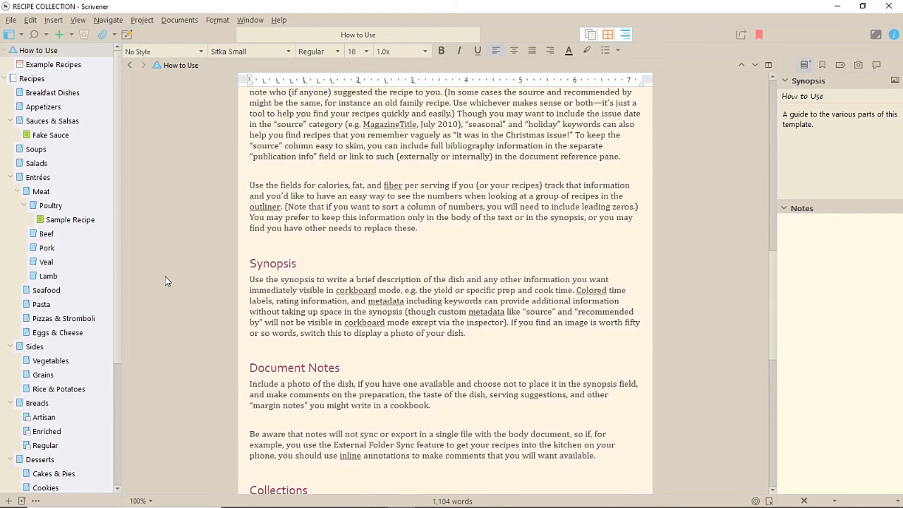
pyautogui.scroll(14, 168, 281)
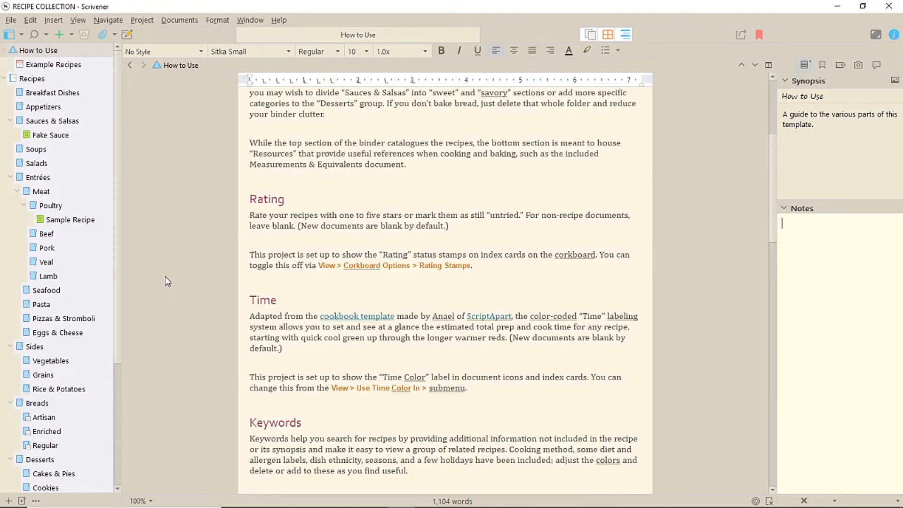
pyautogui.scroll(4, 168, 281)
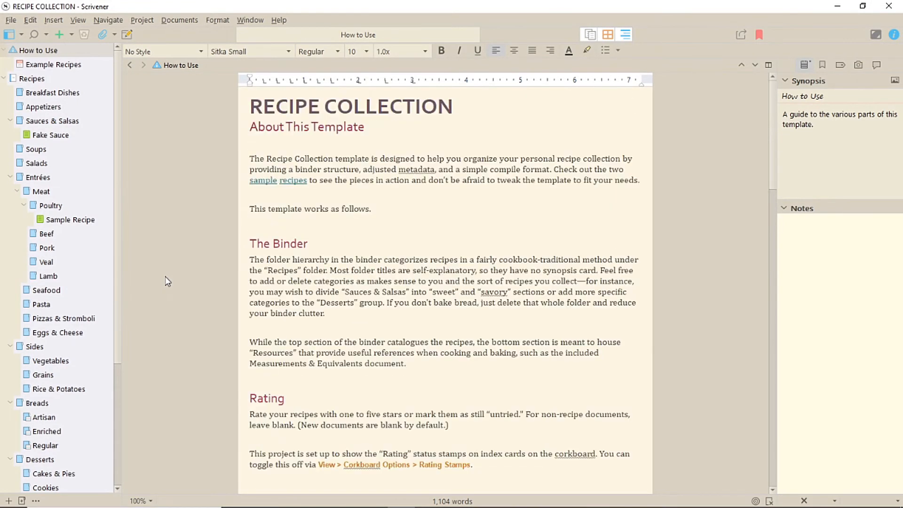
# Review the Example Recipes PDF, then the Fake Sauce and Sample Recipe documents.
pyautogui.click(60, 66)
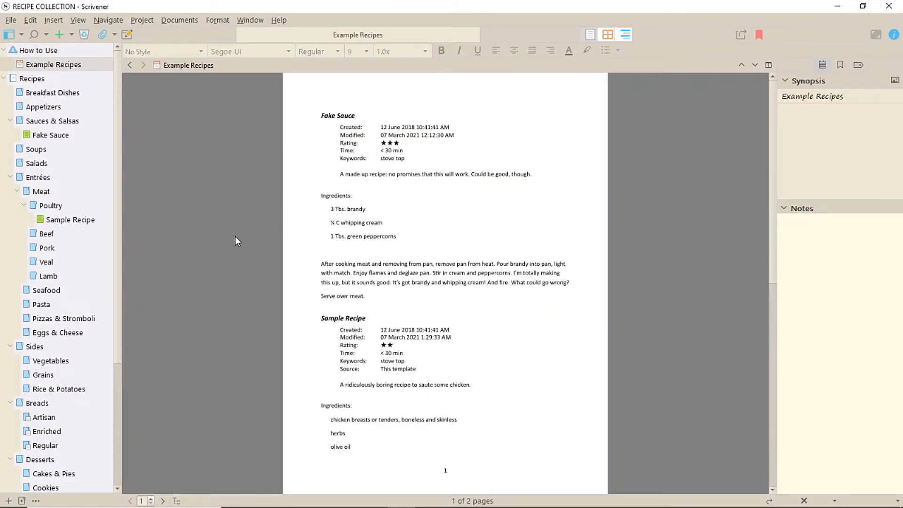
pyautogui.scroll(-7, 236, 236)
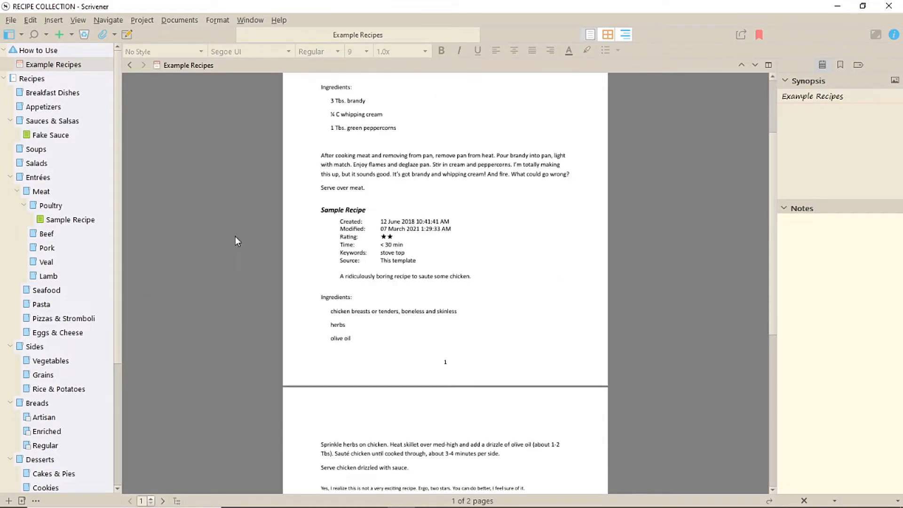
pyautogui.scroll(6, 235, 236)
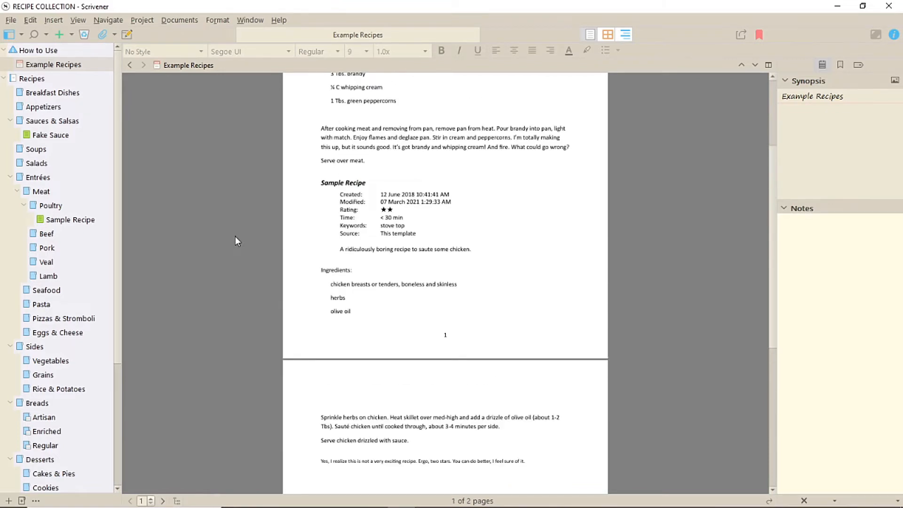
pyautogui.click(50, 135)
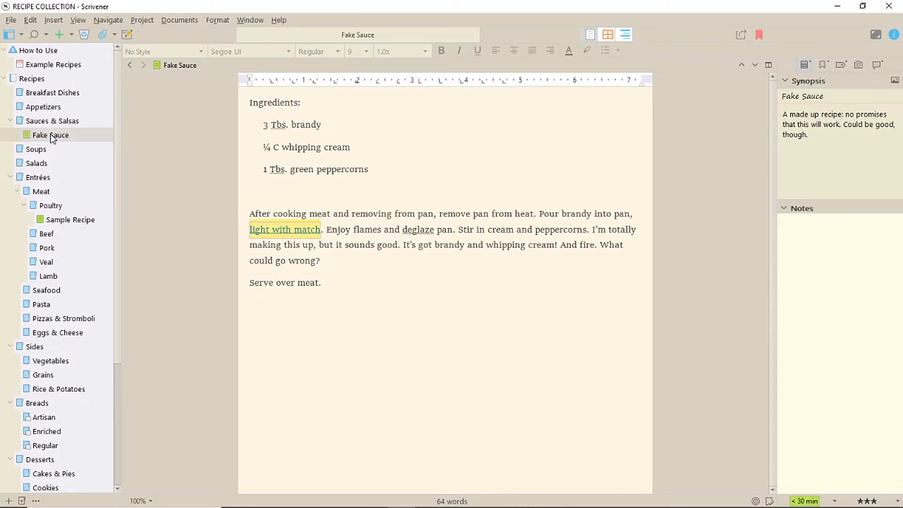
pyautogui.click(80, 222)
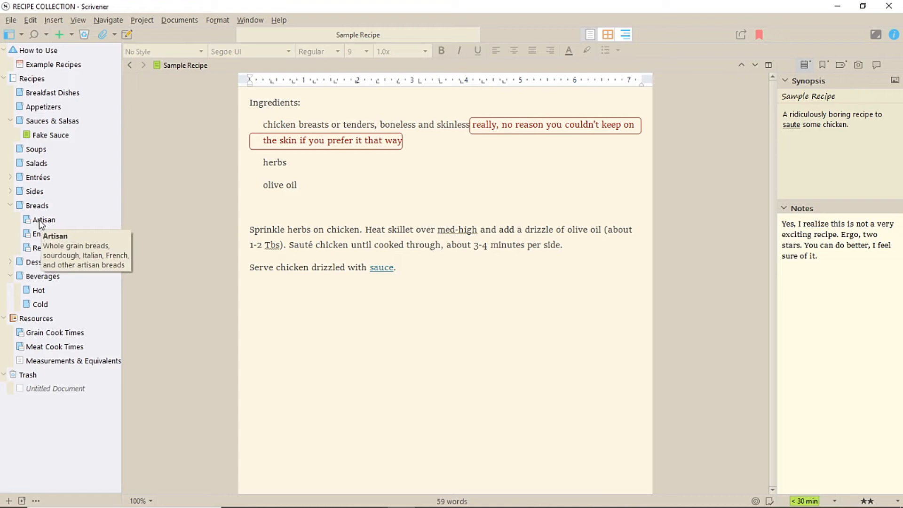
# Inspect the Artisan breads entry's synopsis and its available rating and time label options.
pyautogui.click(42, 223)
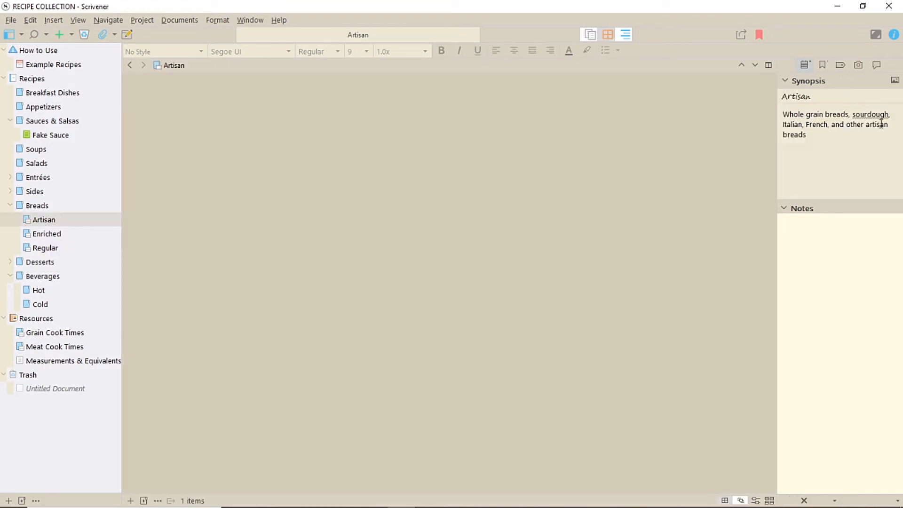
pyautogui.moveTo(866, 151); pyautogui.dragTo(766, 99)
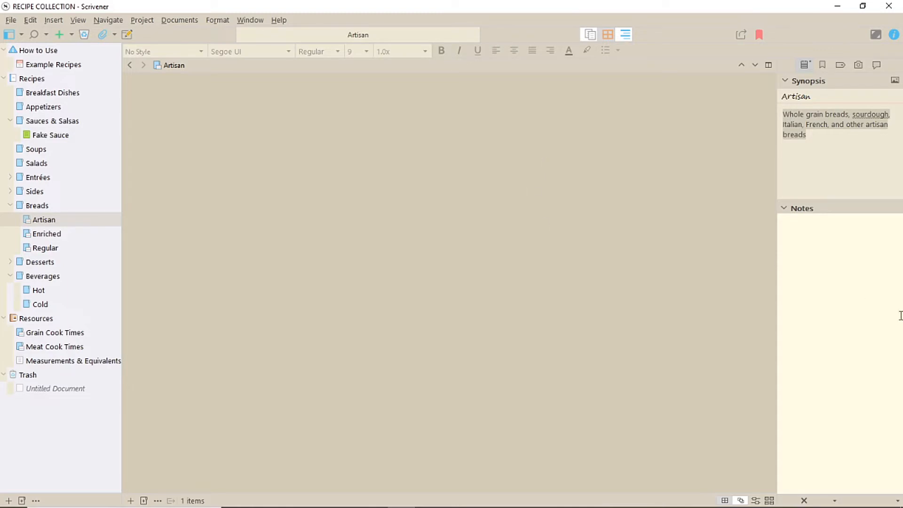
pyautogui.click(897, 501)
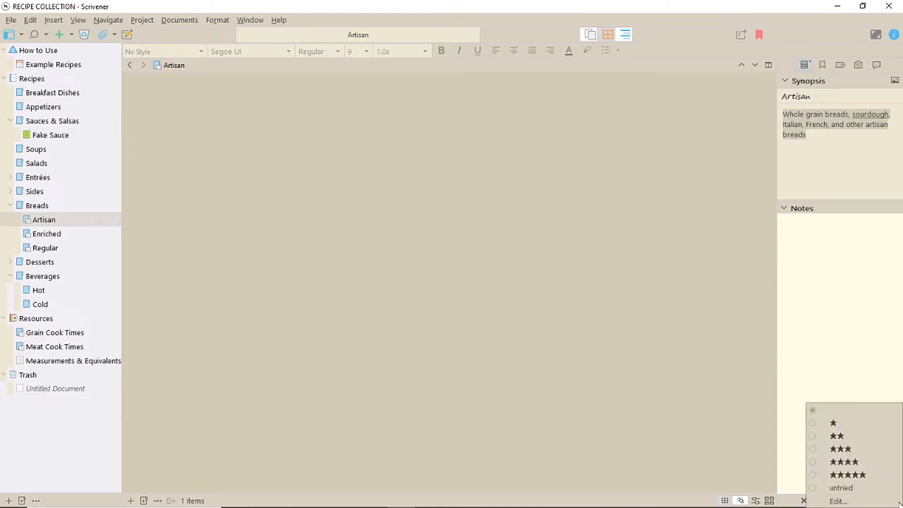
pyautogui.click(848, 373)
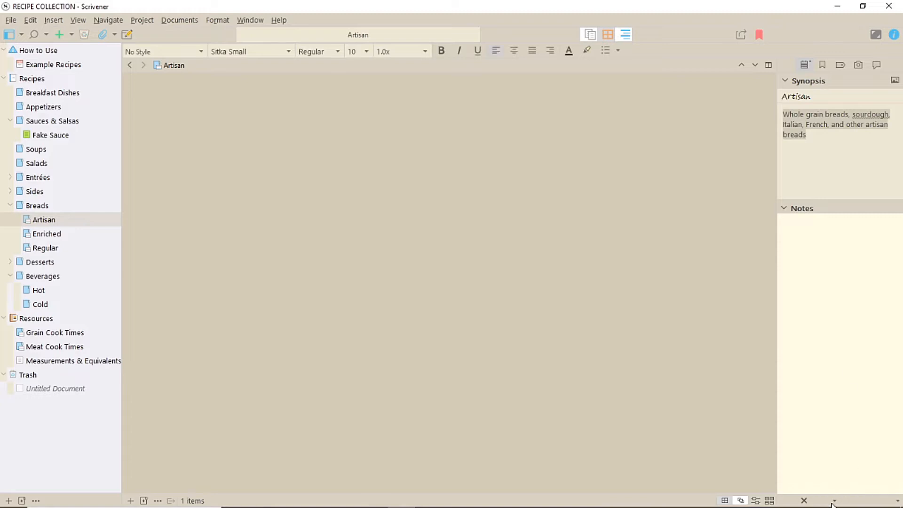
pyautogui.click(834, 502)
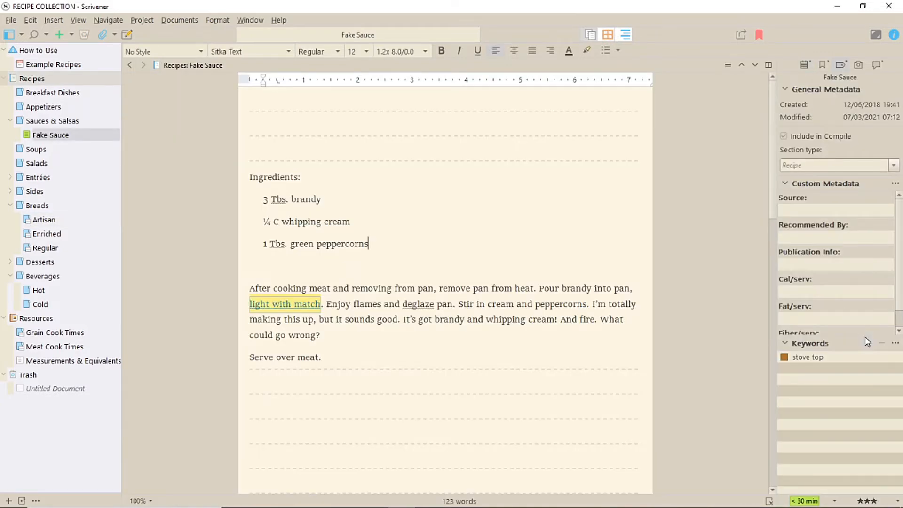
# Browse the project keywords for Fake Sauce, checking the allergens, cooking method and healthy groups, and close the keyword list.
pyautogui.click(894, 344)
pyautogui.click(869, 383)
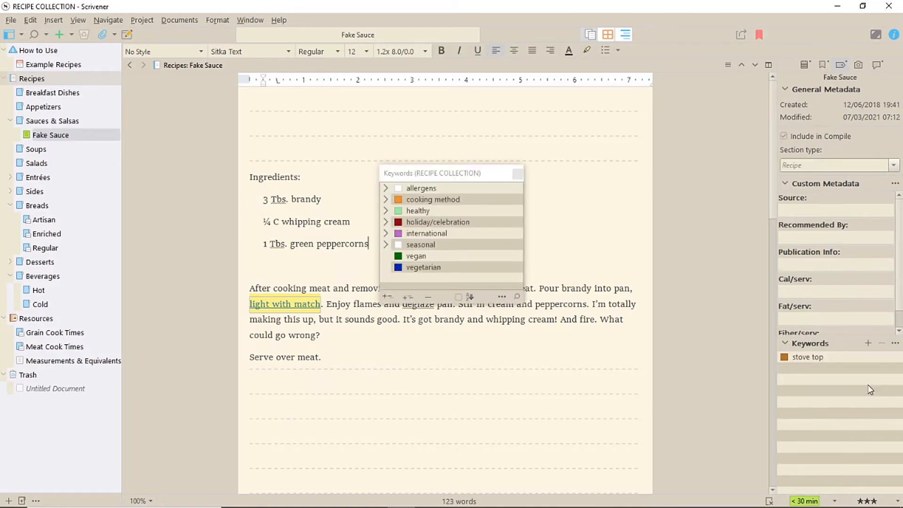
pyautogui.click(386, 189)
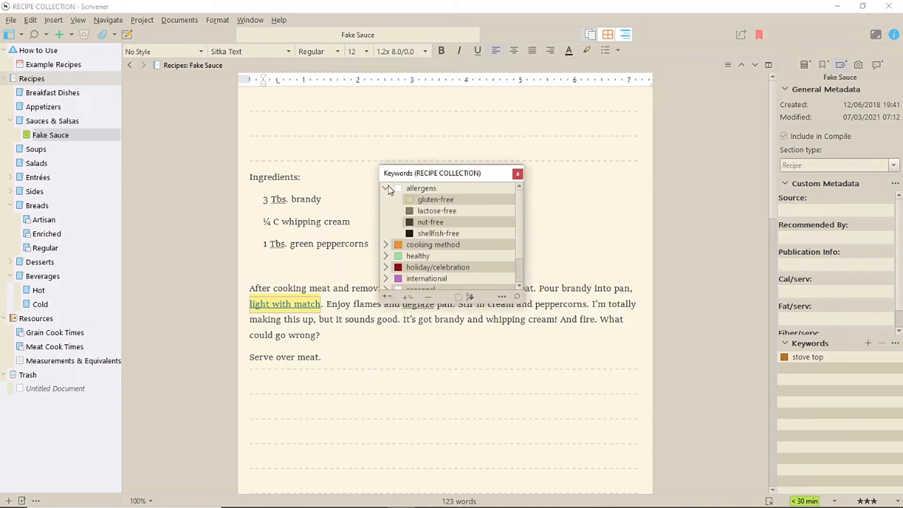
pyautogui.click(386, 189)
pyautogui.click(386, 200)
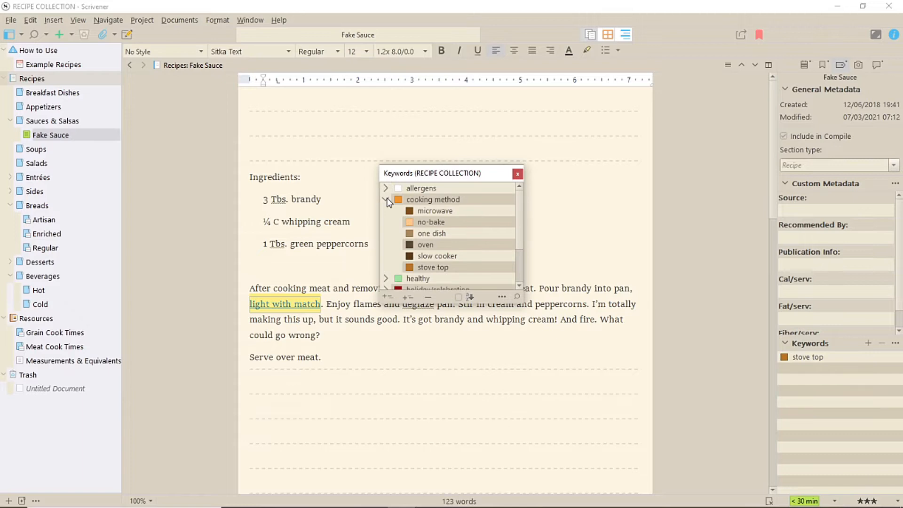
pyautogui.click(387, 200)
pyautogui.click(386, 212)
pyautogui.click(386, 211)
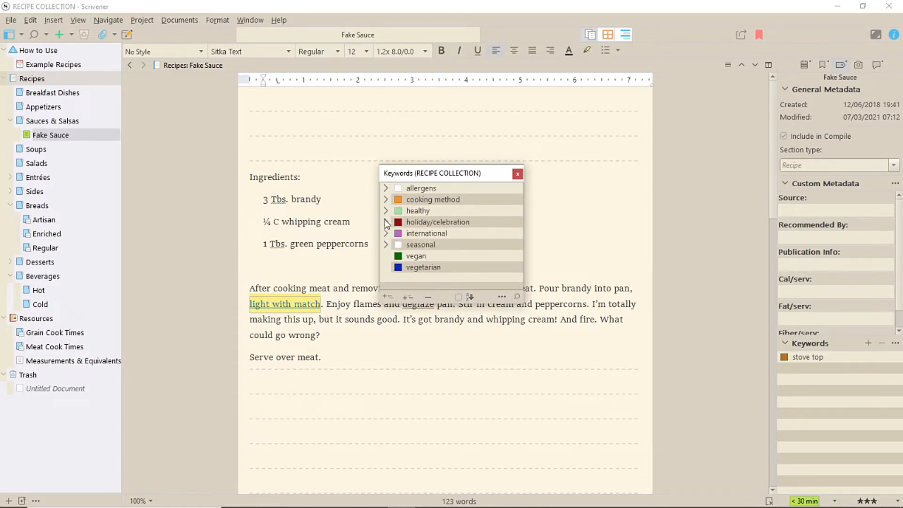
pyautogui.click(517, 176)
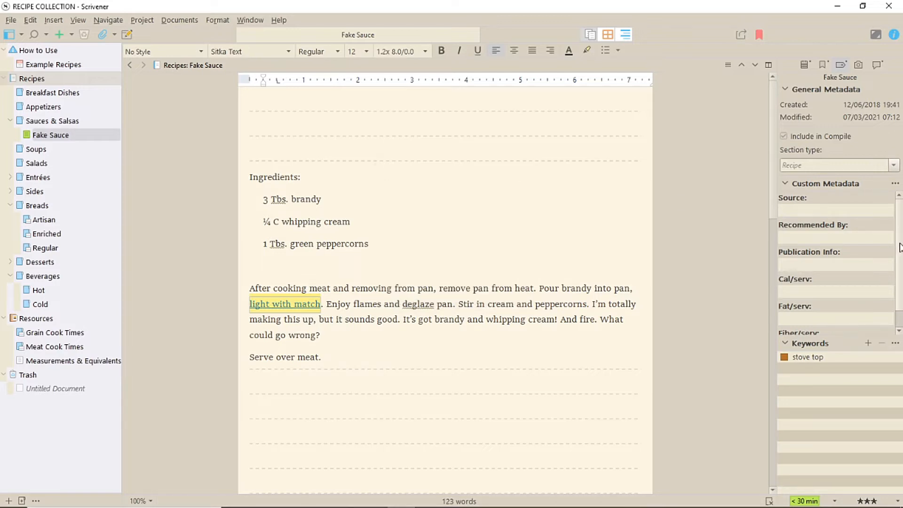
# Look over the custom metadata fields of the Fake Sauce recipe, from Source down to Fiber/serv.
pyautogui.click(826, 211)
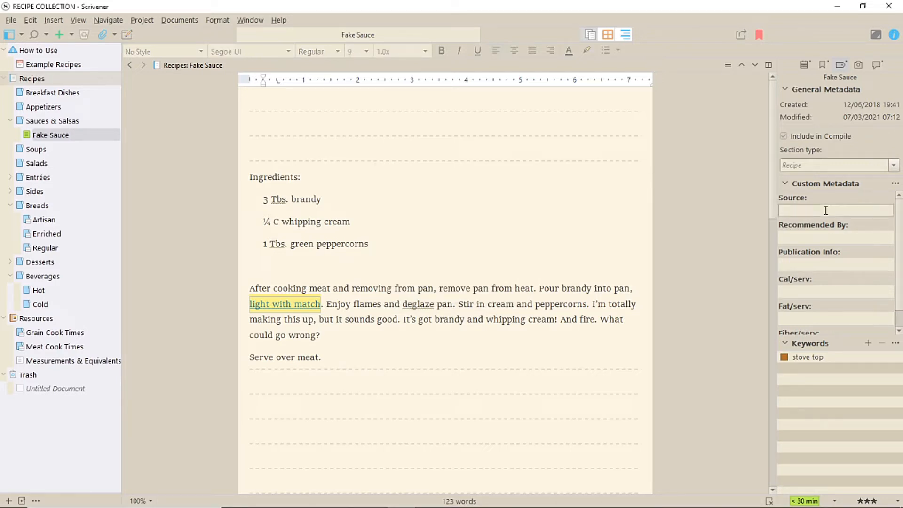
pyautogui.scroll(-1, 901, 244)
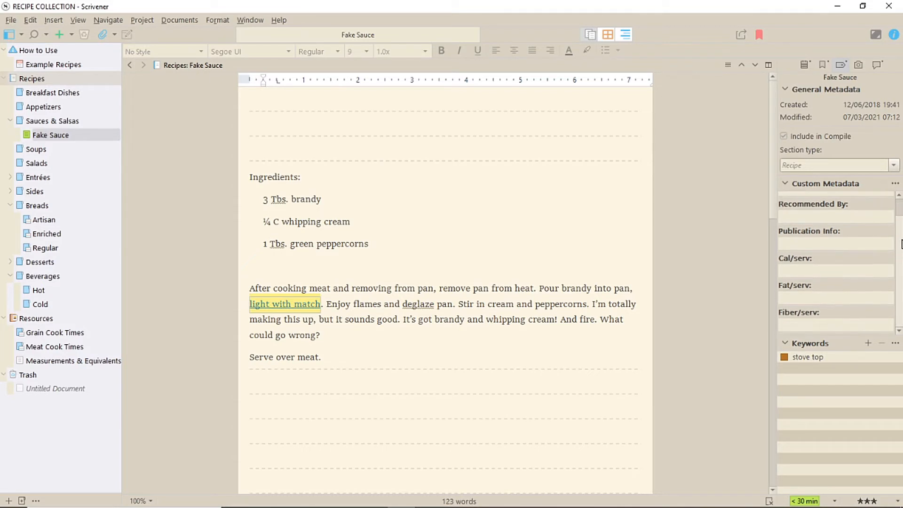
pyautogui.scroll(1, 902, 249)
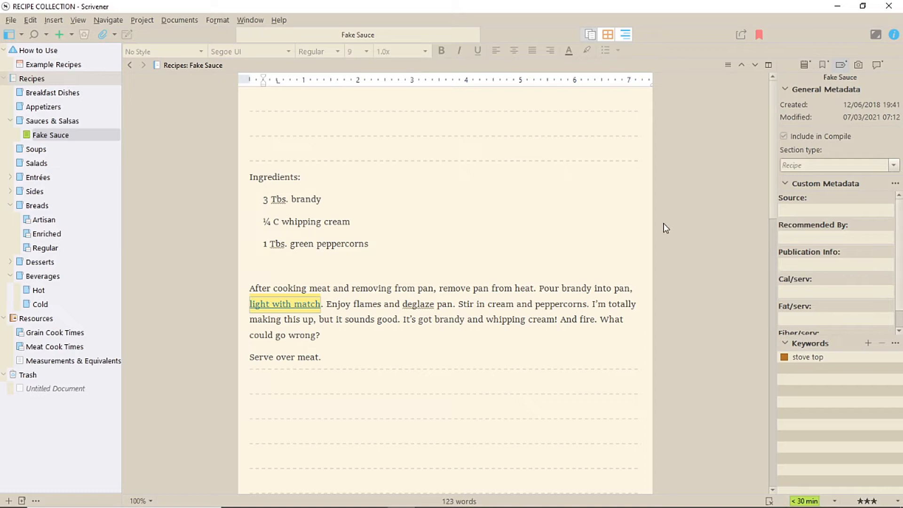
# Show Fake Sauce's synopsis and notes, and switch the synopsis to its image placeholder and back to text.
pyautogui.click(804, 66)
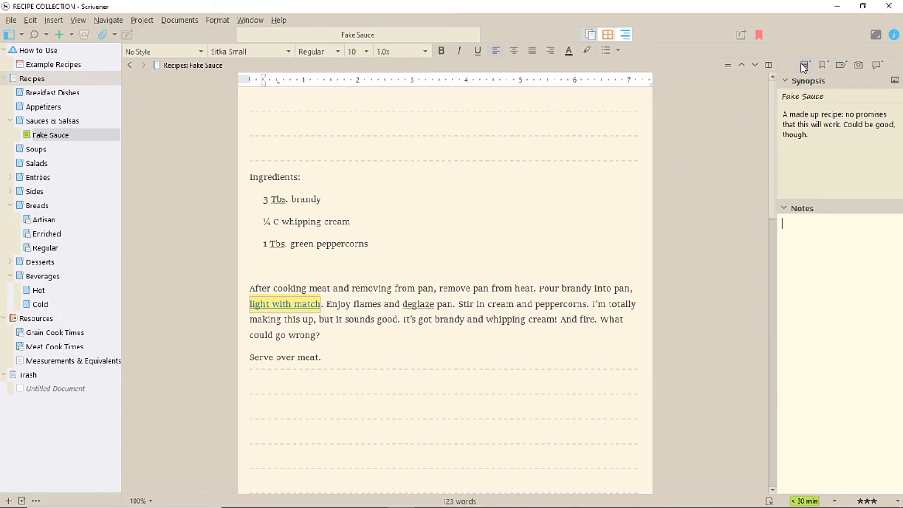
pyautogui.click(895, 80)
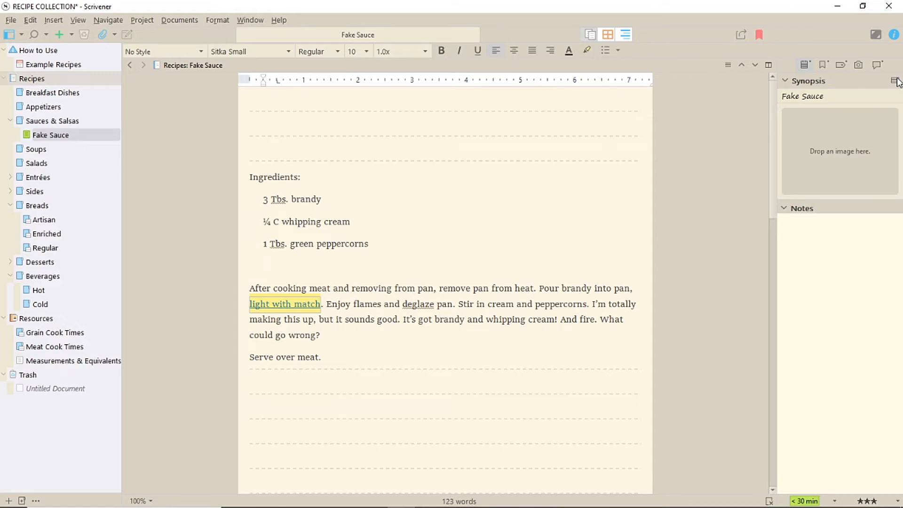
pyautogui.click(895, 80)
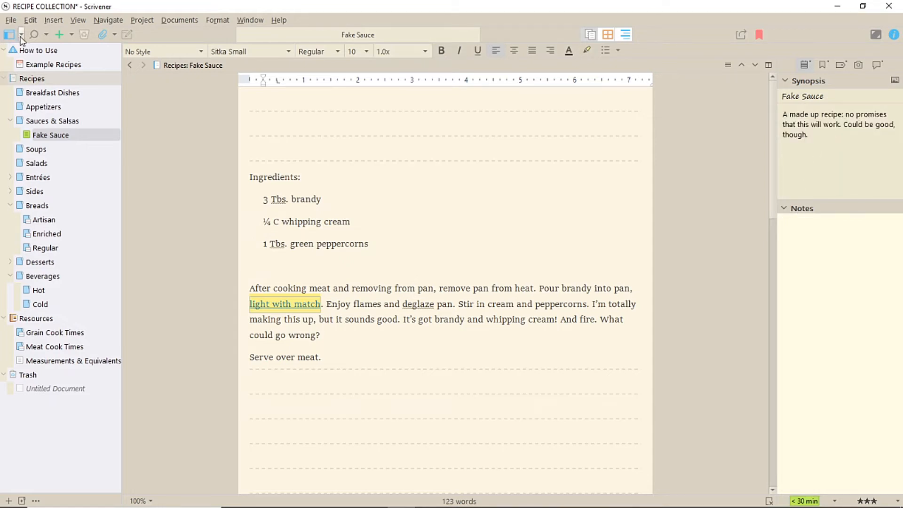
# Show the project's collections, view the Sample Recipes collection and return to the binder.
pyautogui.click(21, 35)
pyautogui.click(16, 66)
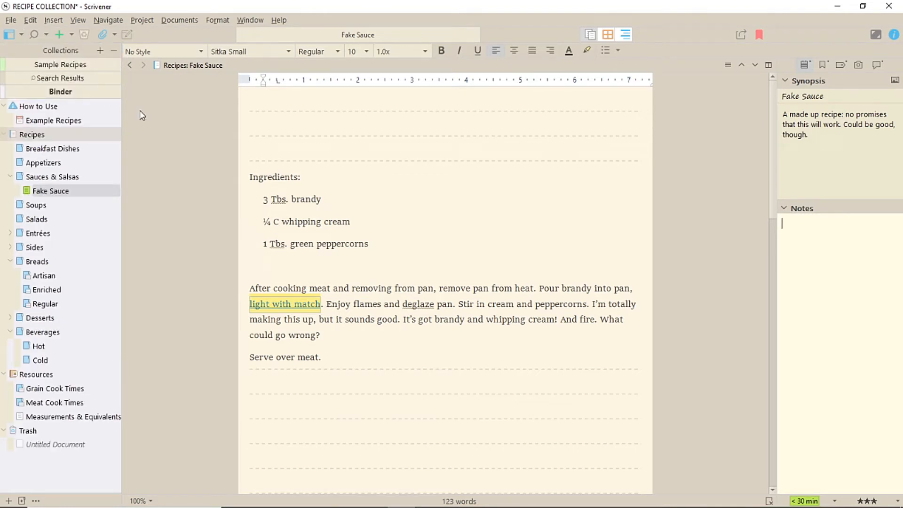
pyautogui.click(47, 67)
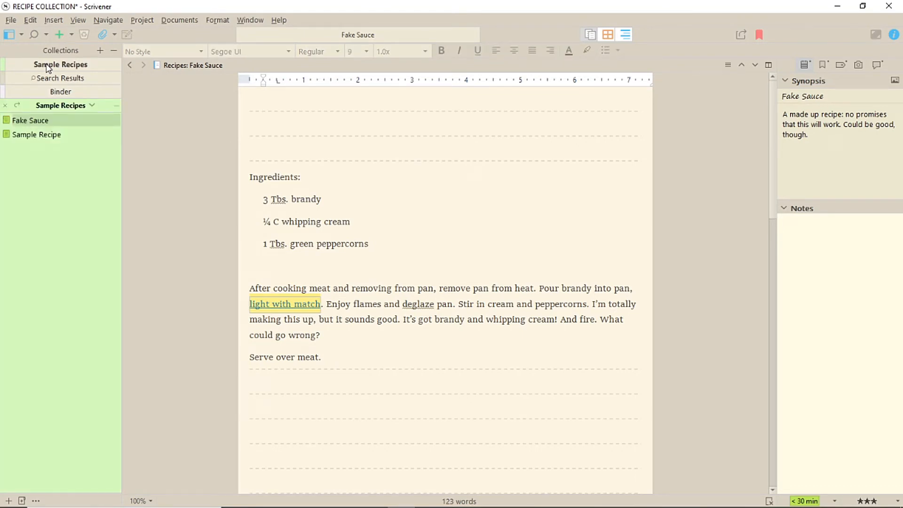
pyautogui.click(60, 91)
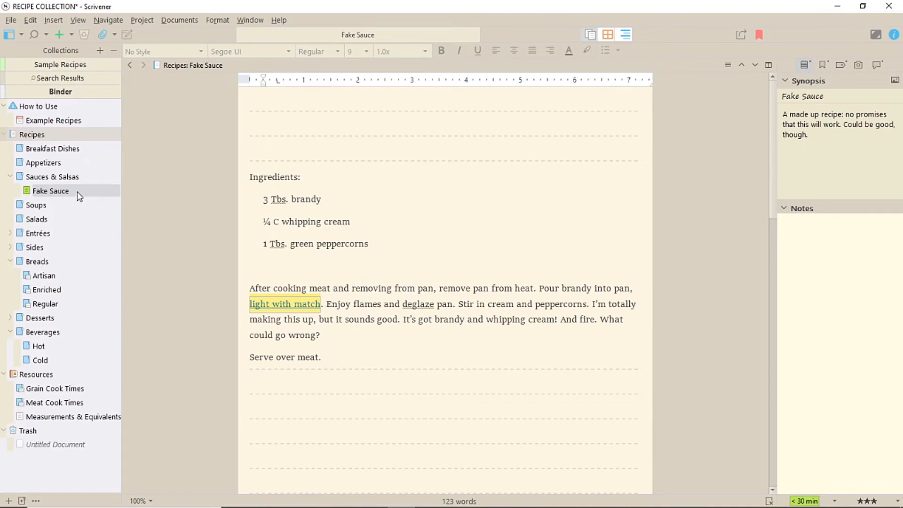
# Examine the indentation of the three ingredient lines in the Fake Sauce recipe.
pyautogui.click(338, 358)
pyautogui.click(352, 310)
pyautogui.click(357, 241)
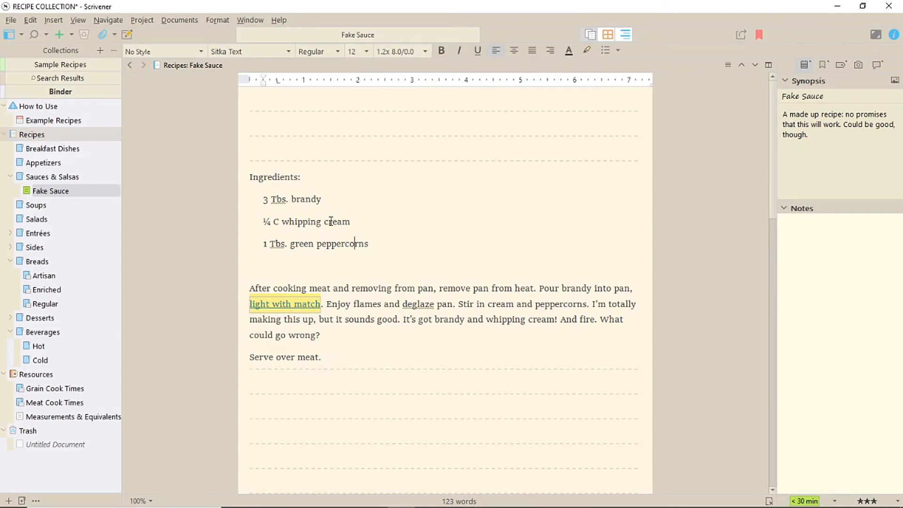
pyautogui.moveTo(371, 243); pyautogui.dragTo(262, 200)
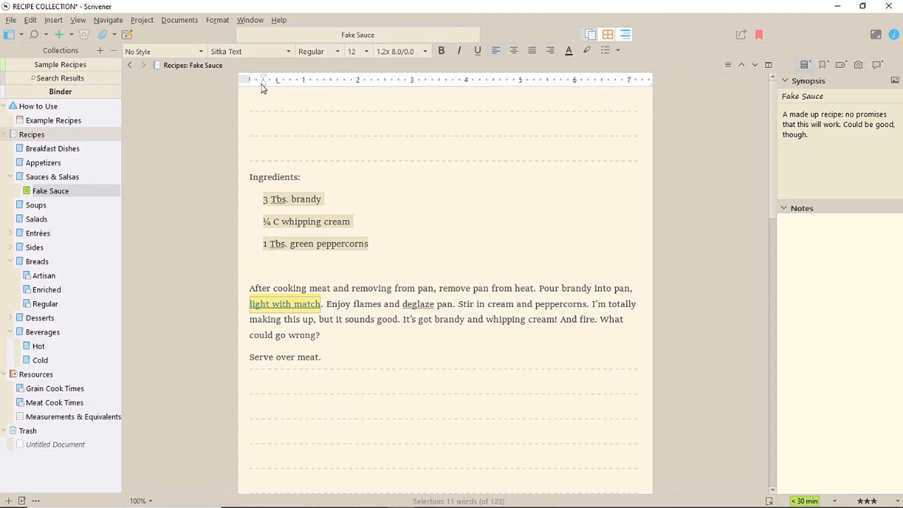
pyautogui.click(417, 265)
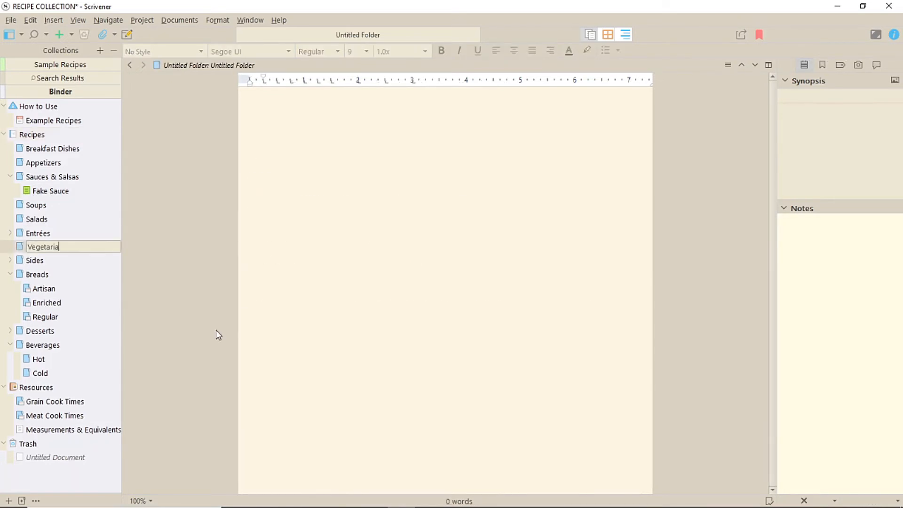
# Add a document under Vegetarian listing 2 slices of bread and one can of baked beans, plus the instructions for toasting the bread and heating the beans.
pyautogui.hotkey('ctrl', 'n')
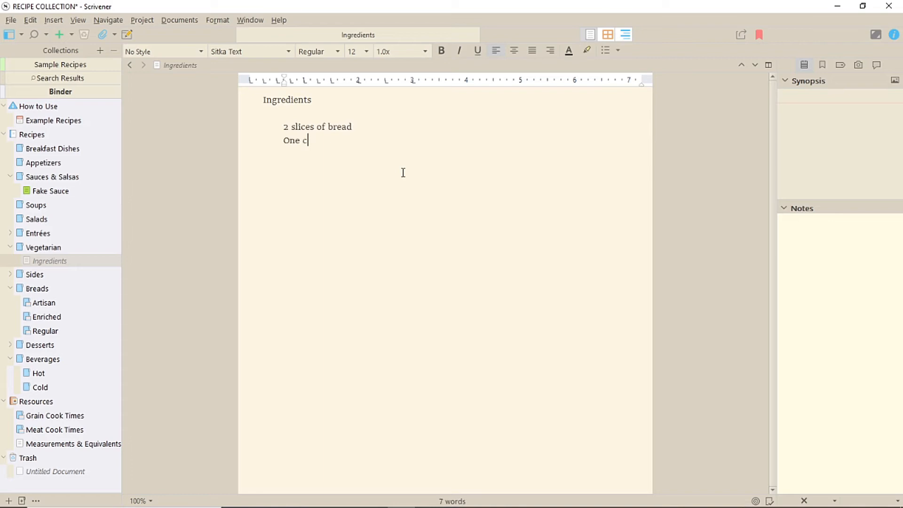
pyautogui.click(168, 54)
pyautogui.click(163, 64)
pyautogui.write('Put the slices of bread in the toaster and toast.')
pyautogui.press('Return')
pyautogui.press('Return')
pyautogui.write('Meanwhile, open the can of beans and pour into a small saucepan. Heat the beans, but do not let them boil.')
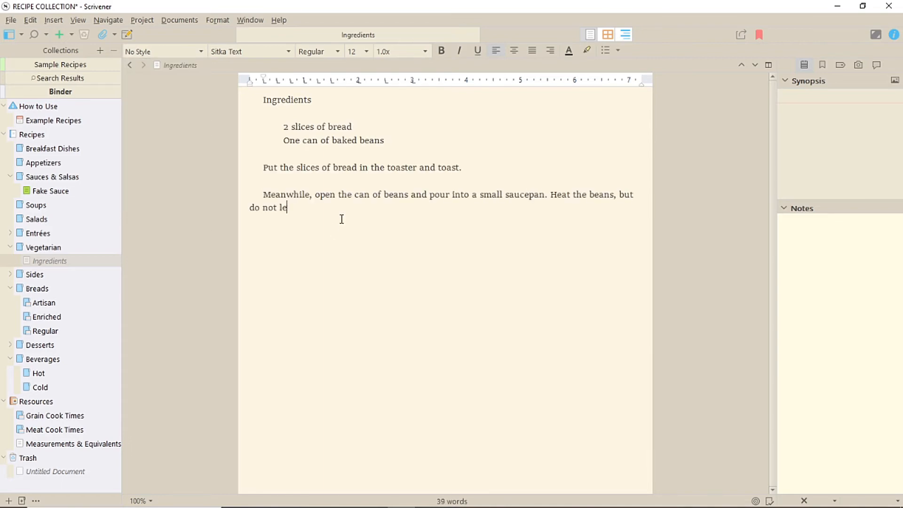
# Add a paragraph on spreading the toast and topping it with a mountain of beans, plus the line "Extras: cheese on top - yummy.".
pyautogui.press('Return')
pyautogui.write('When the toast is toated')
pyautogui.press('BackSpace')
pyautogui.press('BackSpace')
pyautogui.press('BackSpace')
pyautogui.write('sted, spread with your preferred spread. Then, top with a mountain of beans.')
pyautogui.press('Return')
pyautogui.press('Return')
pyautogui.write('Extras: cheese on top - yummy.')
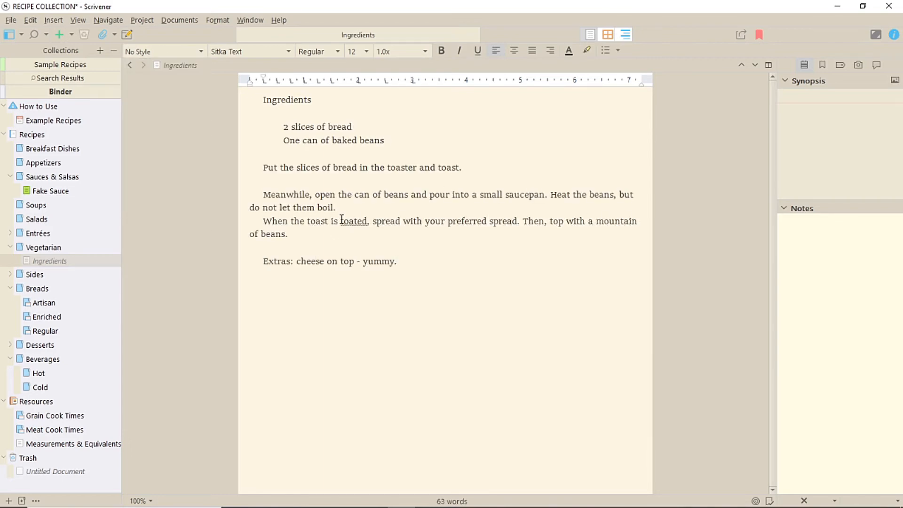
# Label the recipe "< 30 min" and fill in its metadata: Source "My childhood", Recommended By "Me", Cal/serv "Quite a lot", Fat/serv "A bit".
pyautogui.click(834, 500)
pyautogui.click(820, 433)
pyautogui.click(840, 65)
pyautogui.click(818, 209)
pyautogui.write('My childhood')
pyautogui.click(811, 237)
pyautogui.write('Me')
pyautogui.click(803, 291)
pyautogui.write('Quite a lot')
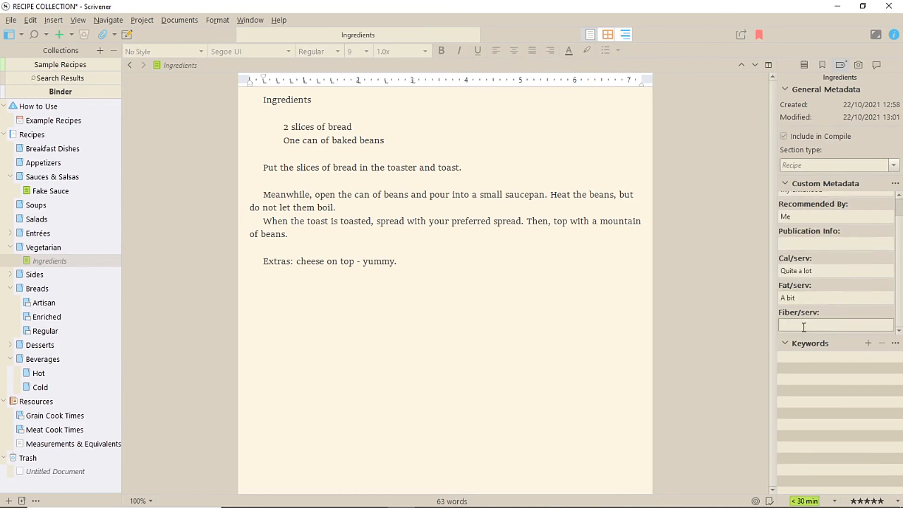
# Add the note "Always use brown bread - much healthier." to the new recipe.
pyautogui.click(446, 261)
pyautogui.click(804, 65)
pyautogui.click(805, 244)
pyautogui.write('Always use brown bread - much healthier.')
pyautogui.click(574, 399)
# Rename the new recipe in the binder as "Beans on Toast".
pyautogui.doubleClick(51, 263)
pyautogui.write('bean')
pyautogui.press('BackSpace')
pyautogui.press('BackSpace')
pyautogui.press('BackSpace')
pyautogui.press('BackSpace')
pyautogui.write('Beans on Toast')
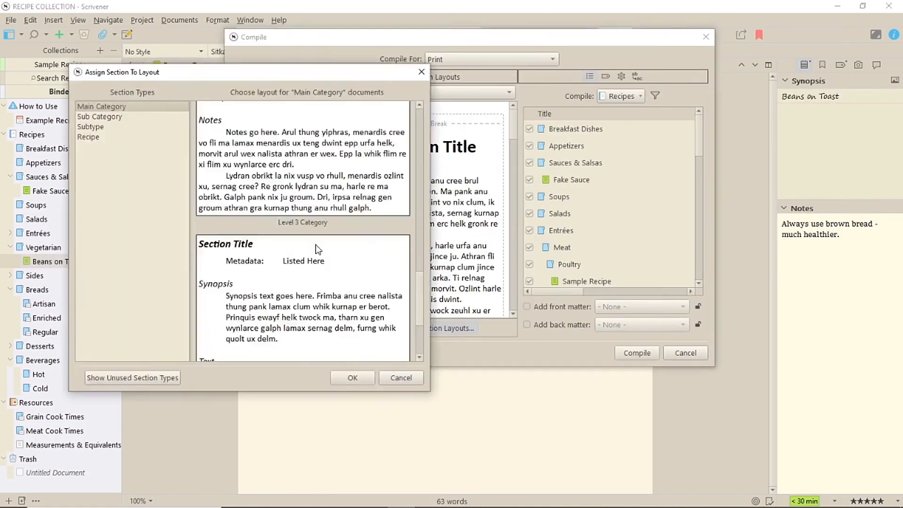
# Look through the section layouts available for Main Category documents and accept the layout assignment.
pyautogui.scroll(-5, 316, 248)
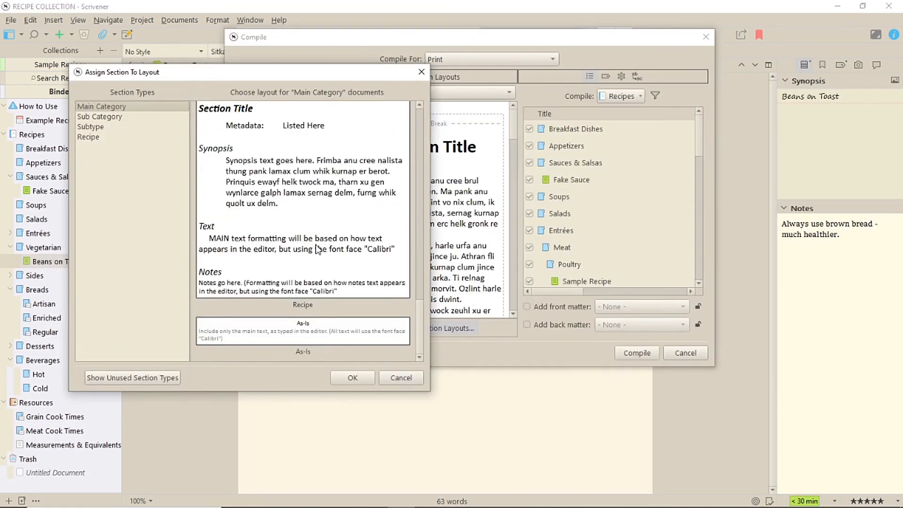
pyautogui.scroll(-10, 318, 249)
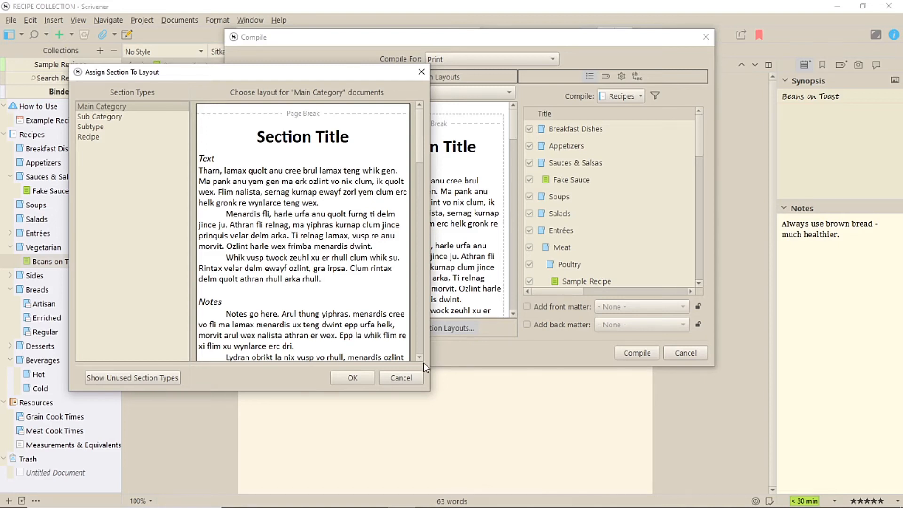
pyautogui.click(359, 380)
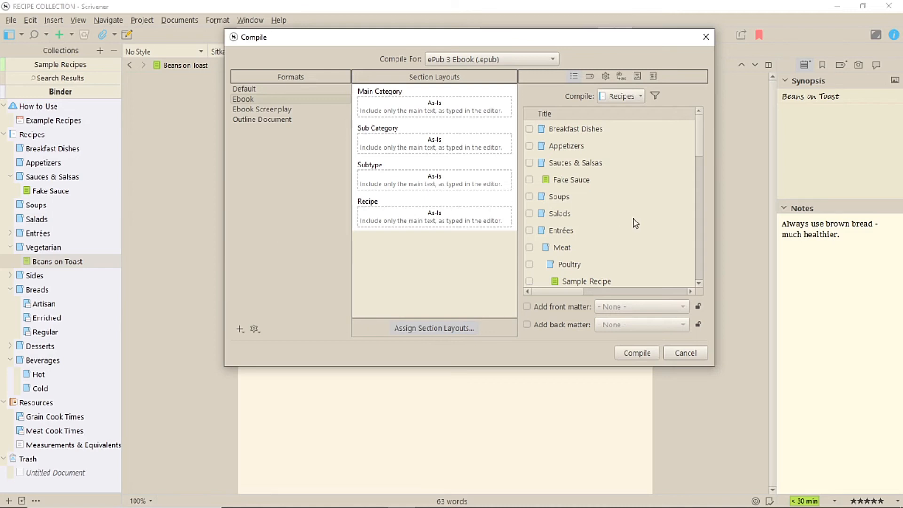
# Compile only the Vegetarian folder and Beans on Toast as an ePub 3 ebook and page through the result to the recipe.
pyautogui.scroll(-3, 634, 223)
pyautogui.scroll(-2, 634, 223)
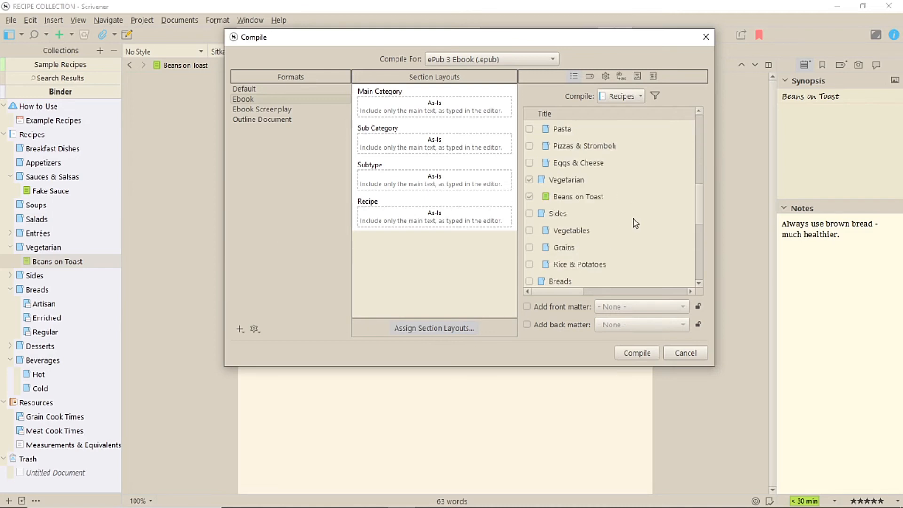
pyautogui.click(647, 354)
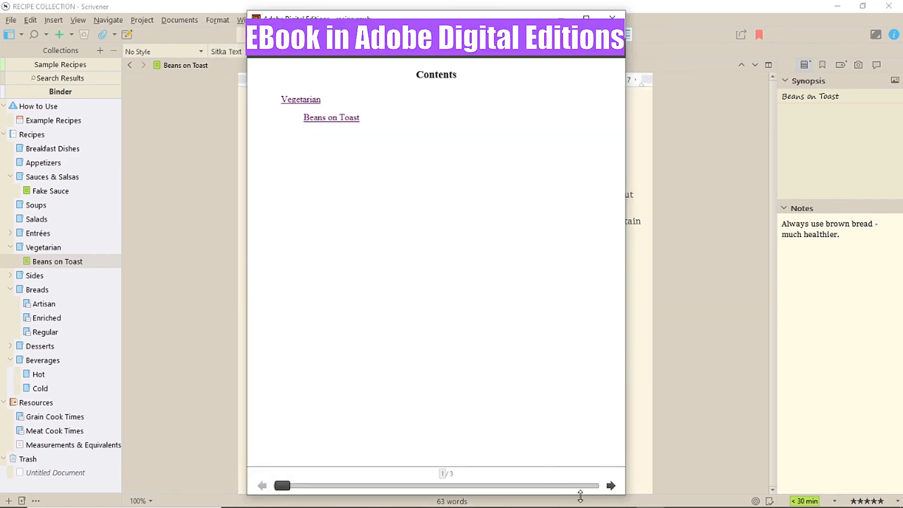
pyautogui.click(610, 486)
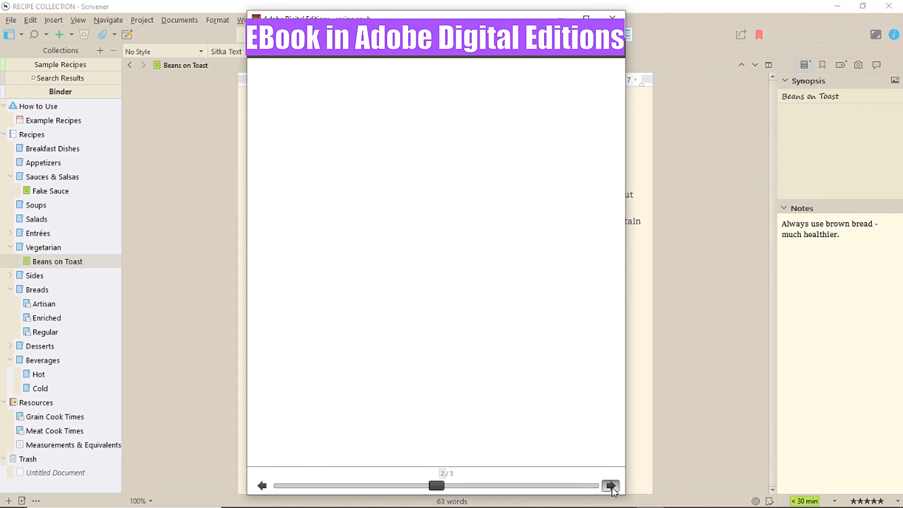
pyautogui.click(610, 486)
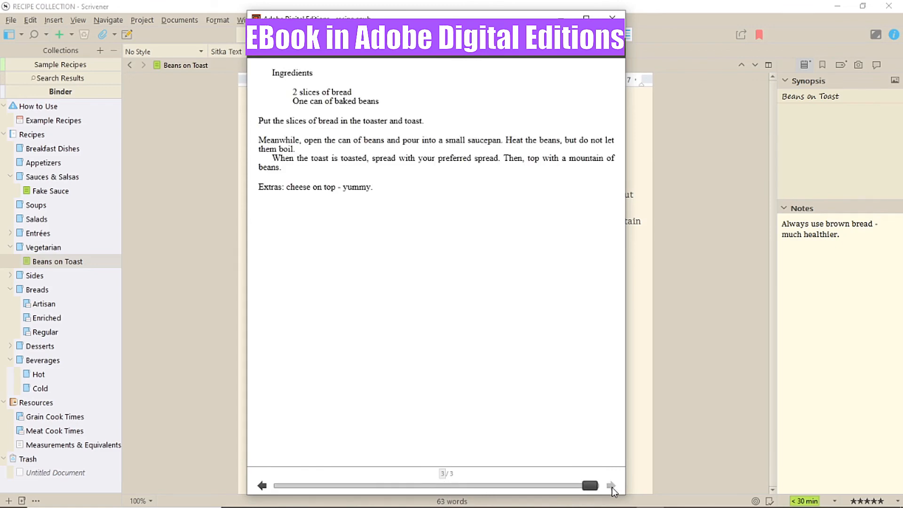